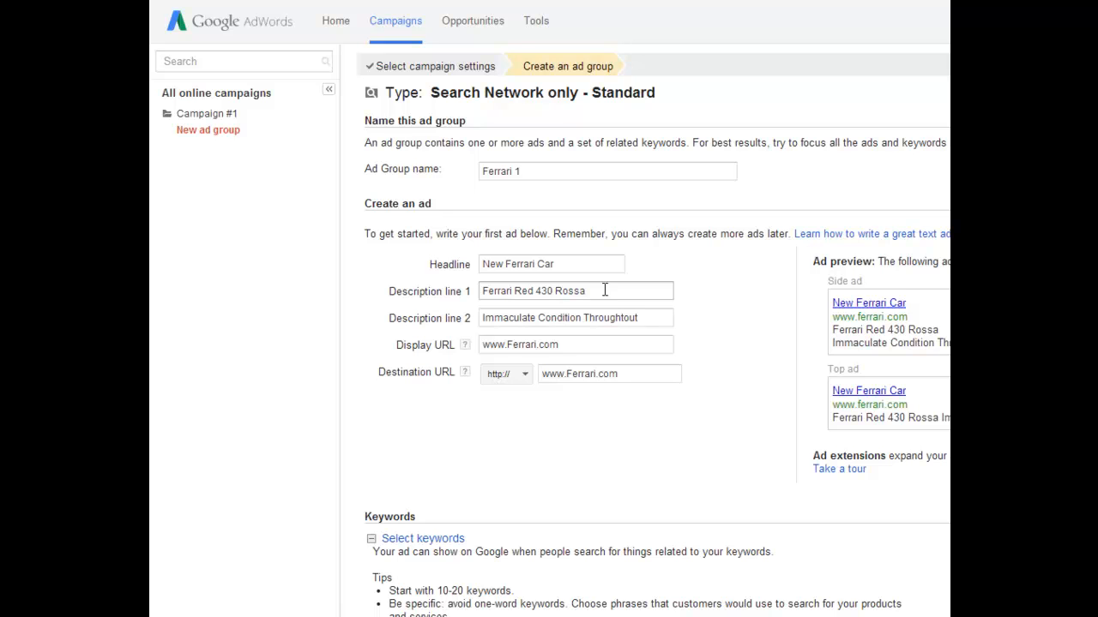
# Append "For Sale" to description line 1 so it reads "Ferrari Red 430 Rossa For Sale".
pyautogui.click(636, 292)
pyautogui.write('For S')
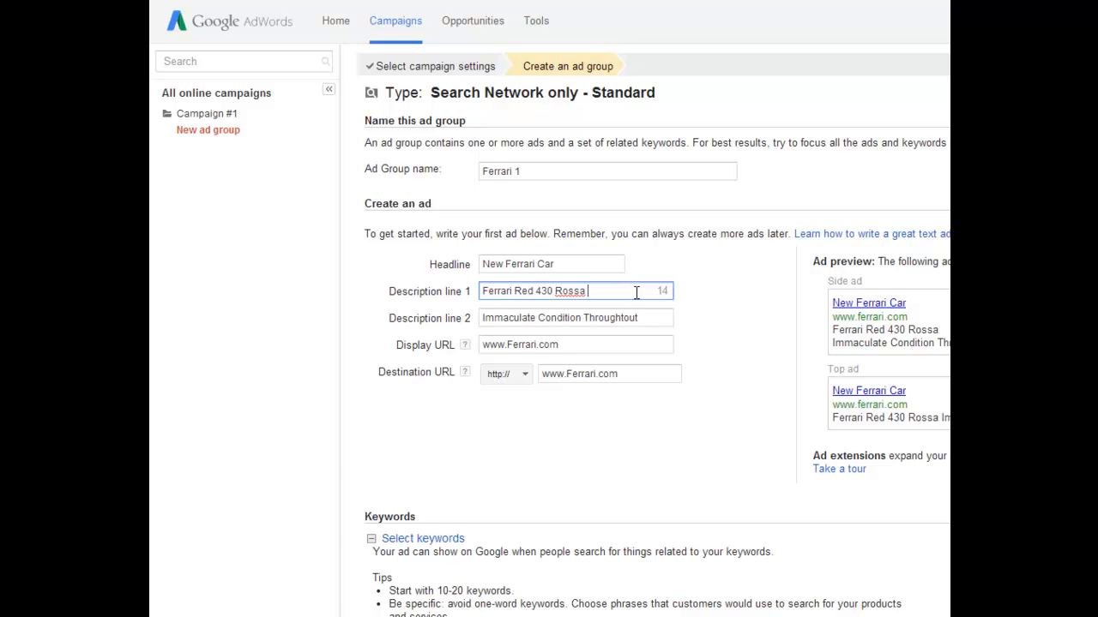
pyautogui.write('ale')
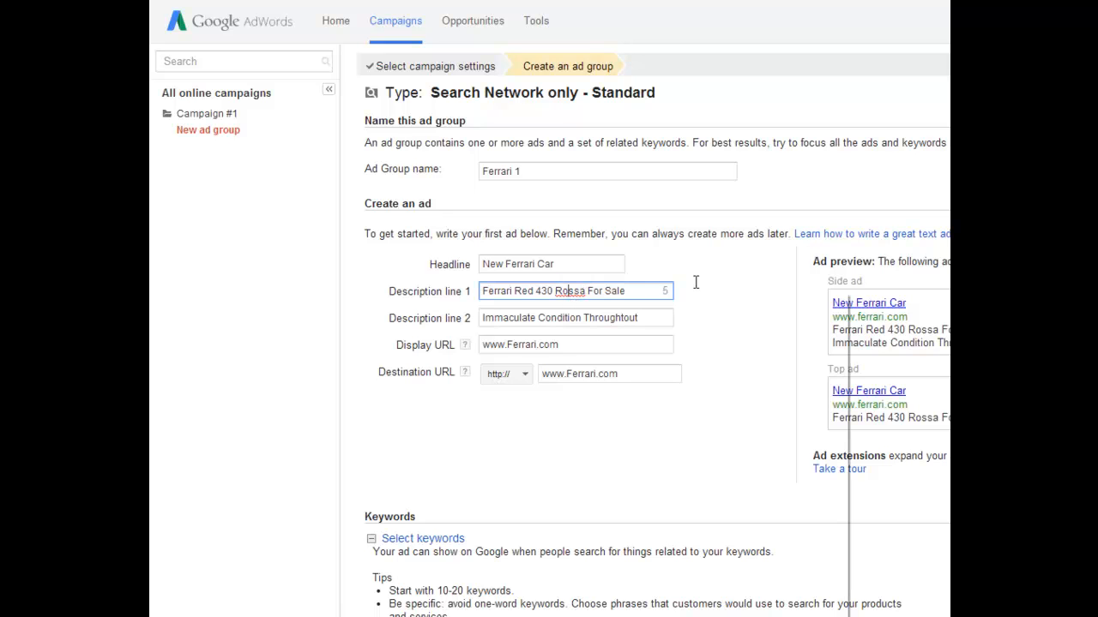
pyautogui.rightClick(570, 292)
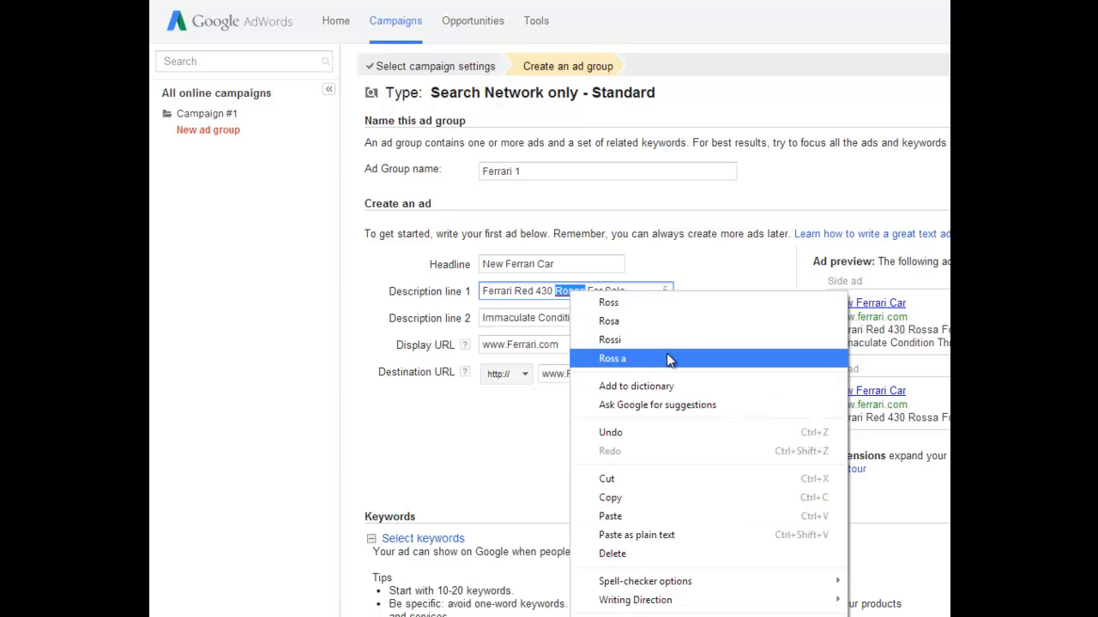
pyautogui.click(918, 403)
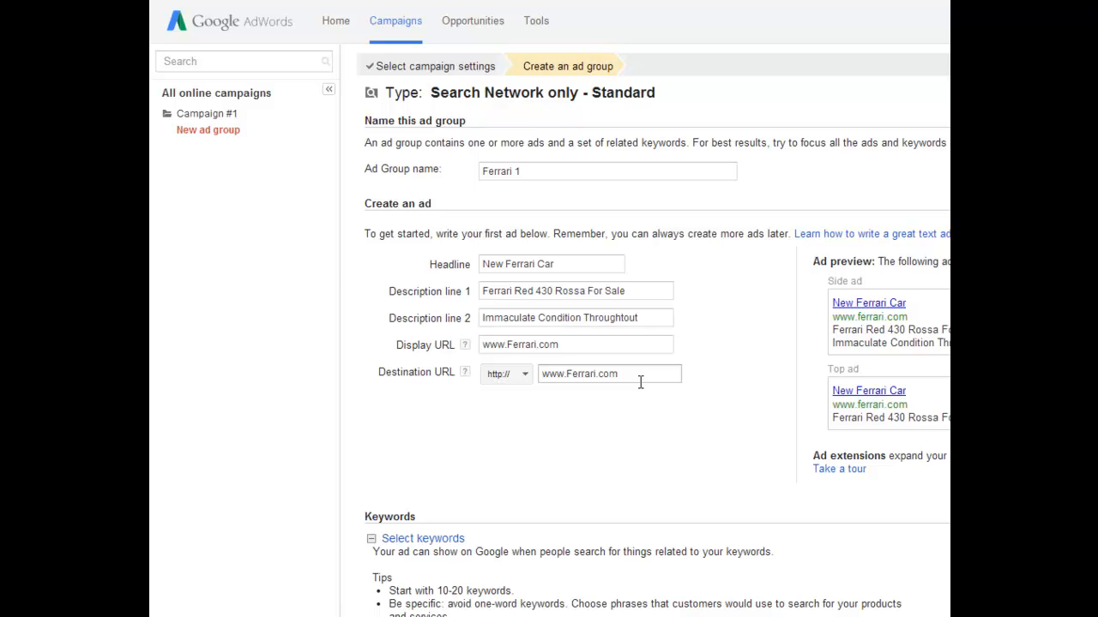
pyautogui.click(586, 346)
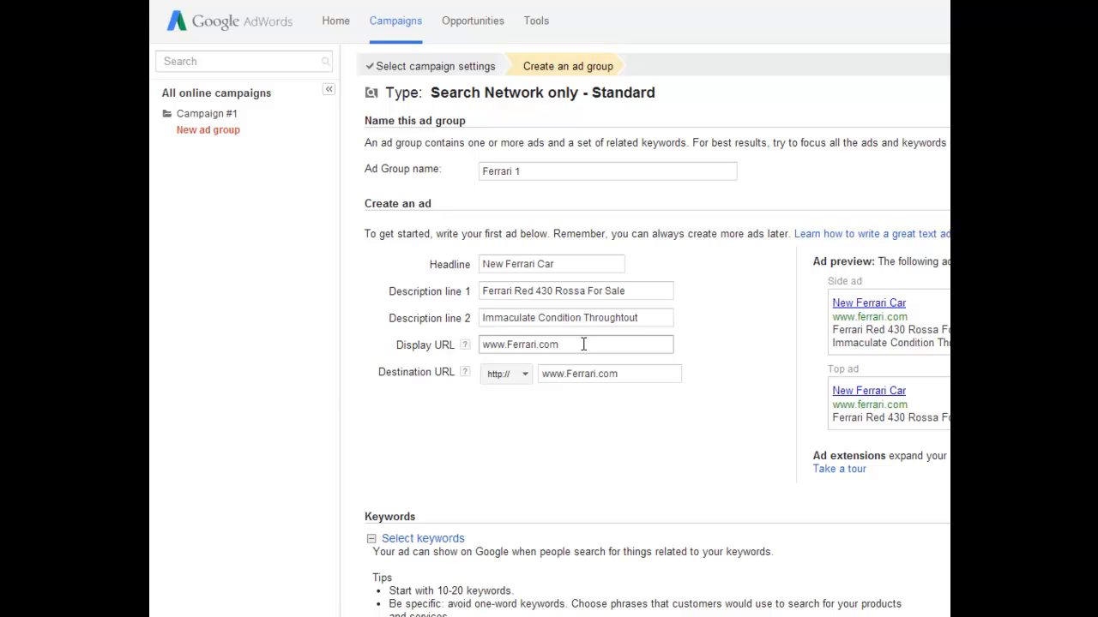
pyautogui.click(592, 357)
pyautogui.click(652, 374)
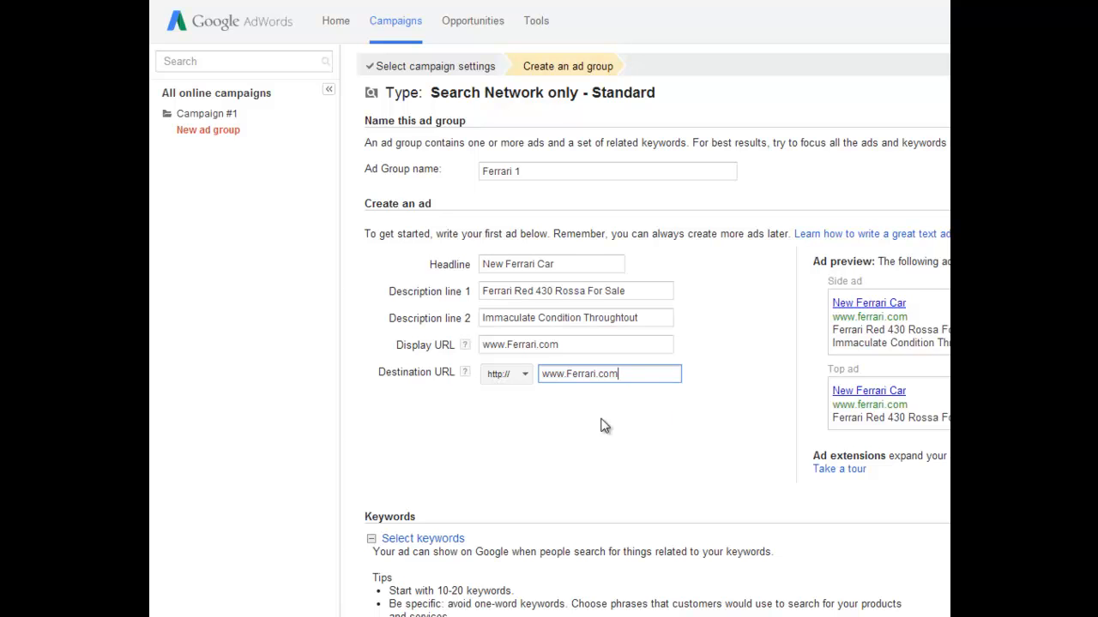
pyautogui.scroll(-2, 652, 343)
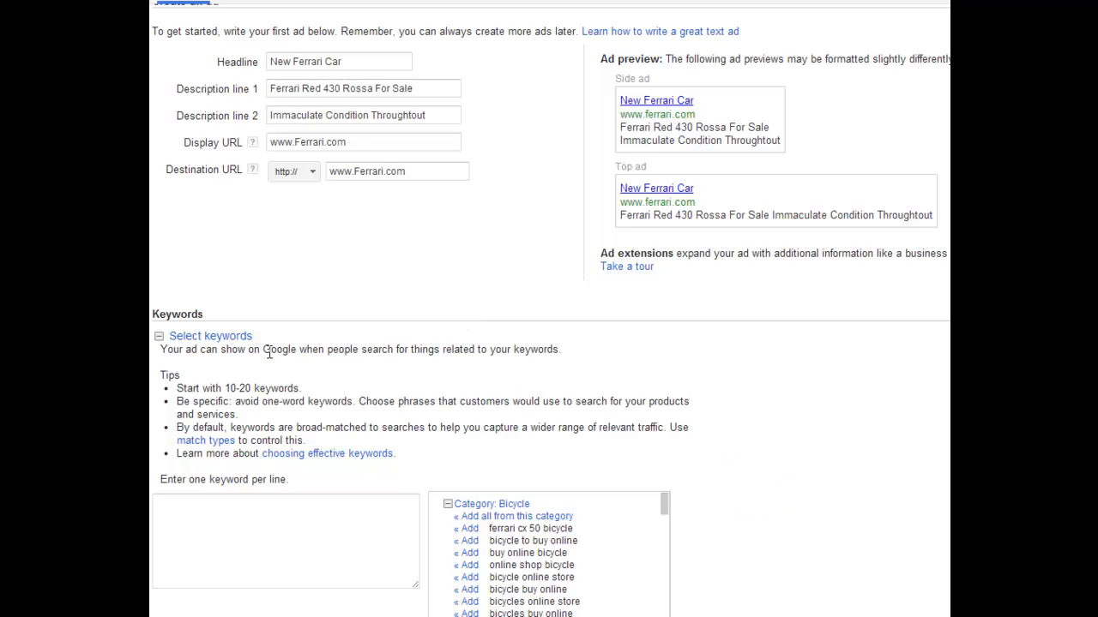
pyautogui.click(210, 337)
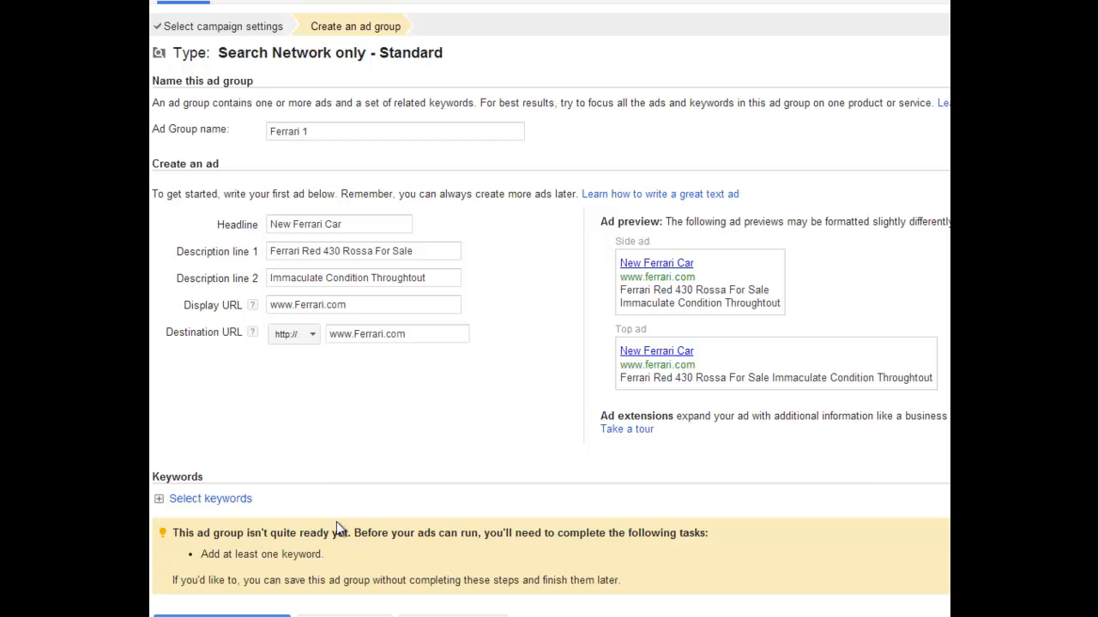
pyautogui.click(159, 500)
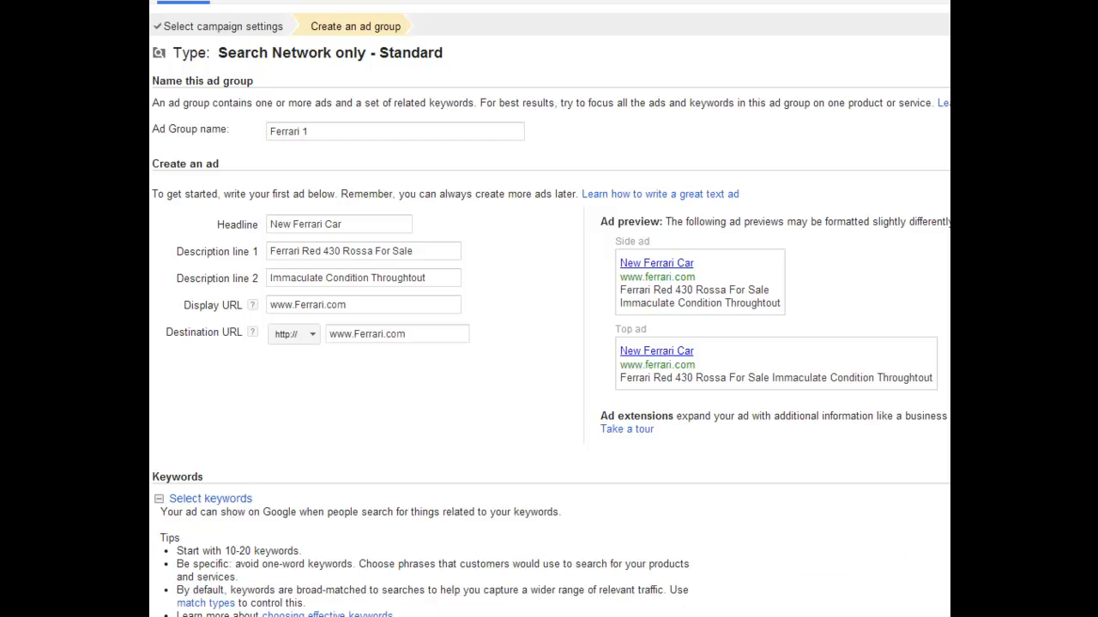
# Enter "Ferrari 430" and "Ferrari Rossa Red" as the first two keywords of the ad group, one per line.
pyautogui.scroll(-4, 550, 343)
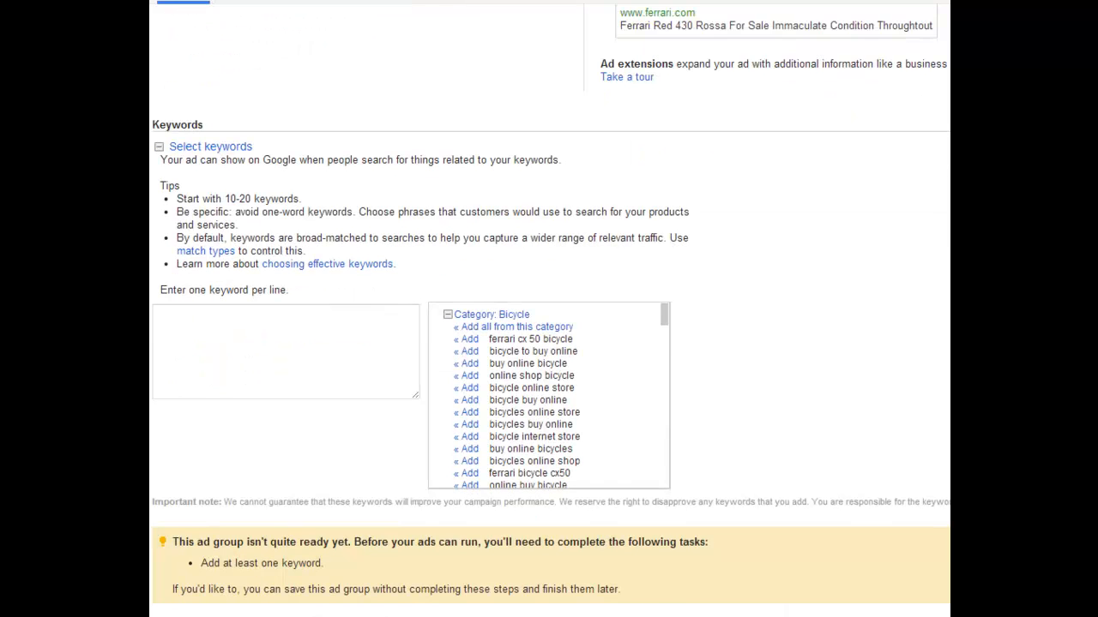
pyautogui.scroll(2, 485, 330)
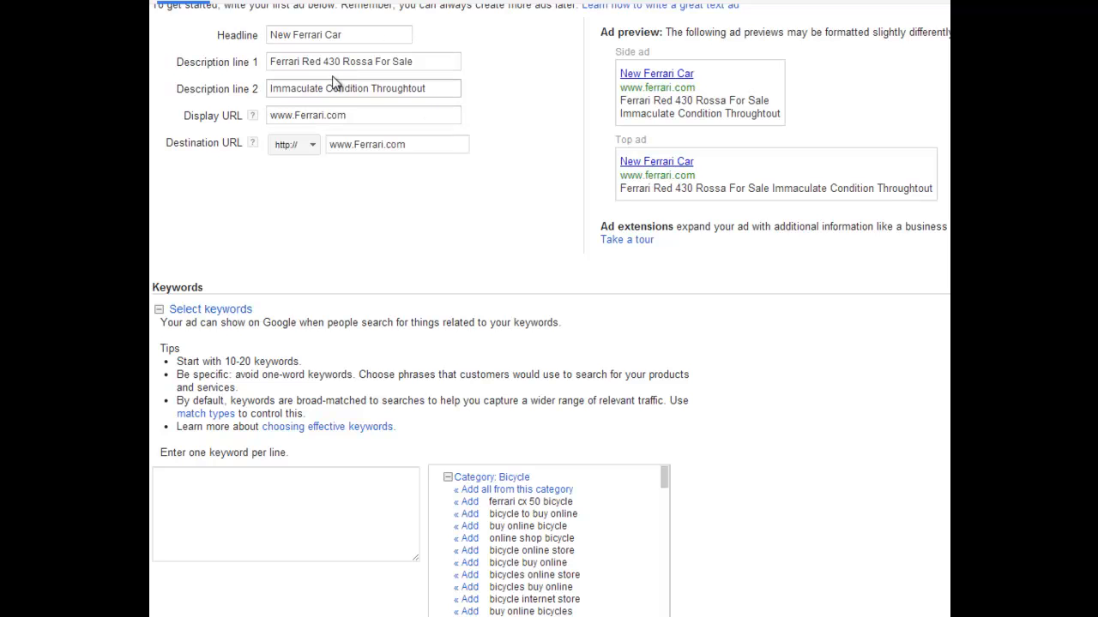
pyautogui.click(220, 518)
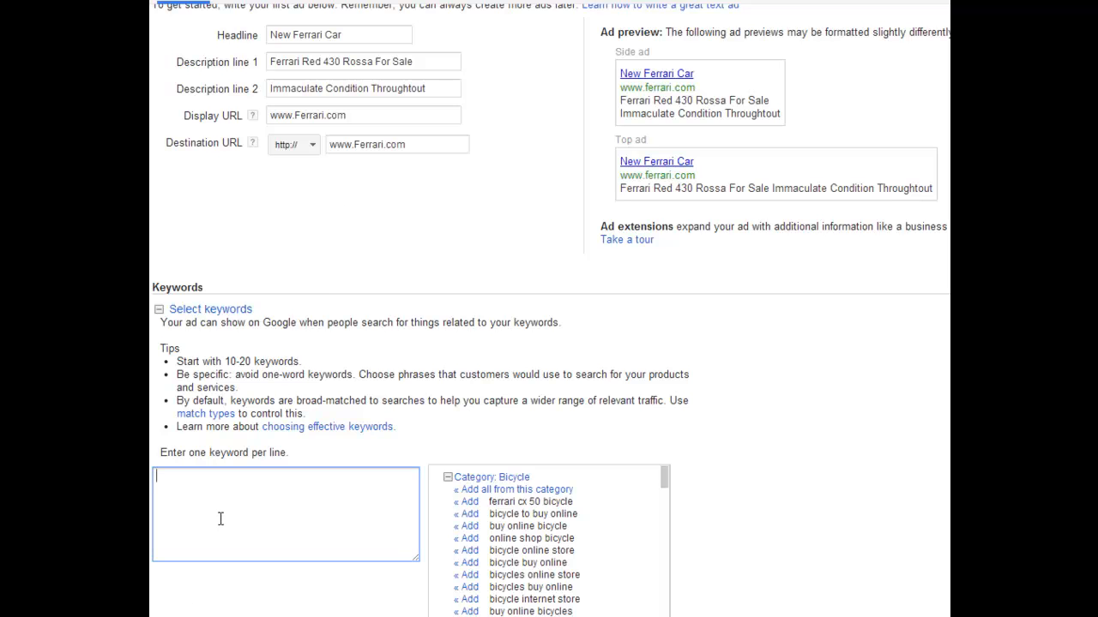
pyautogui.write('Ferrari 430')
pyautogui.press('Return')
pyautogui.write('Ferrari R')
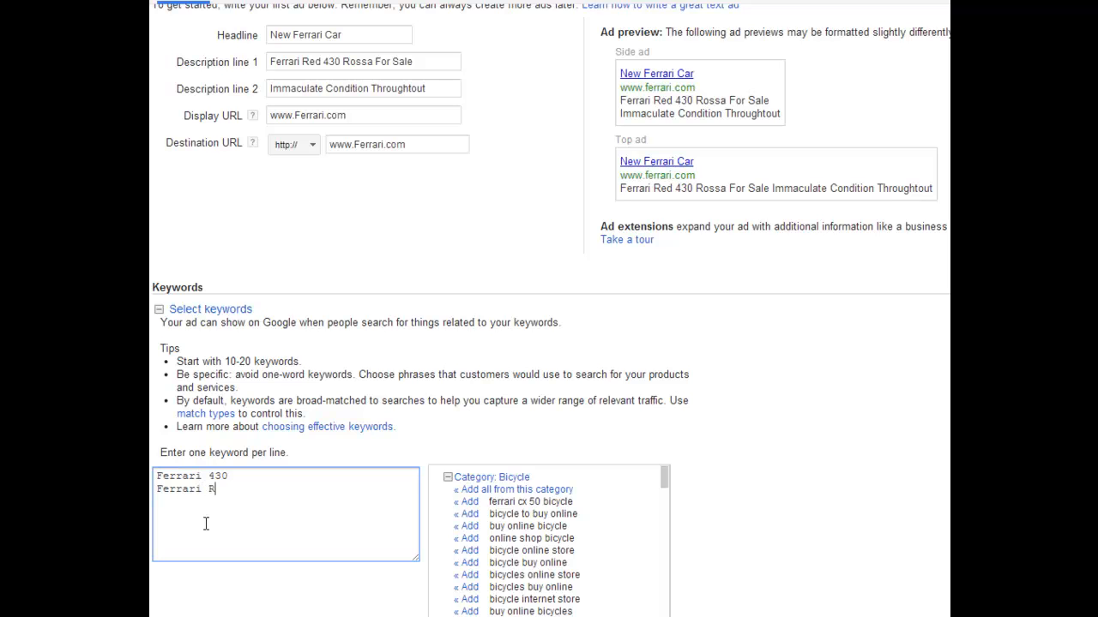
pyautogui.write('ooas Red')
pyautogui.click(230, 489)
pyautogui.moveTo(241, 489); pyautogui.dragTo(222, 491)
pyautogui.write('ssa Red')
# Add the keywords "430 for sale" and "Ferrari for sale" on separate lines below the existing ones.
pyautogui.press('Return')
pyautogui.write('430 for sales')
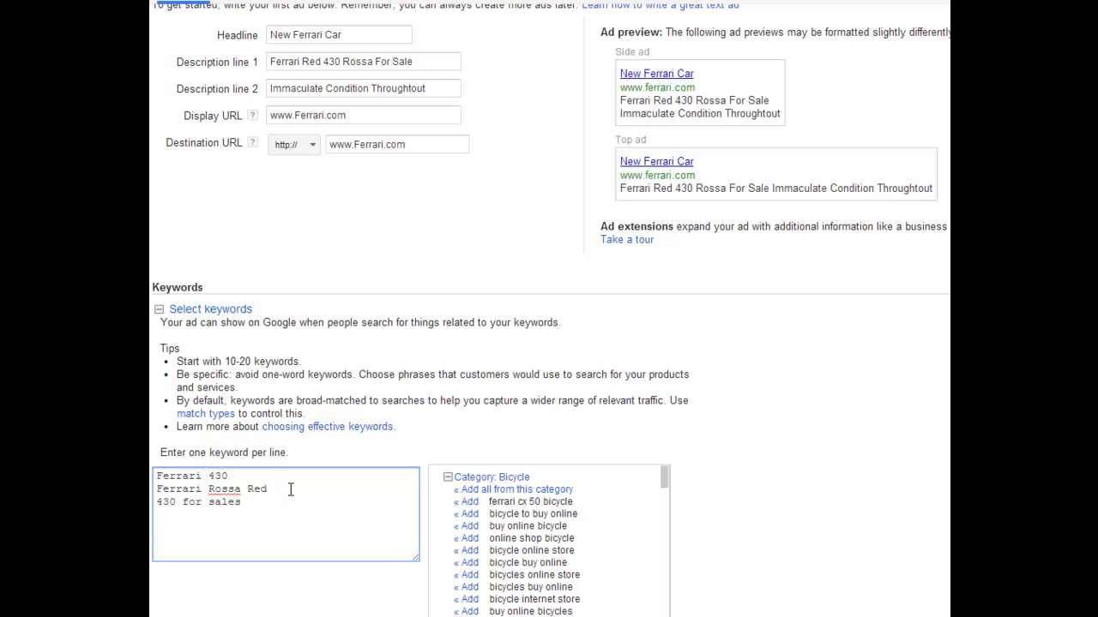
pyautogui.press('BackSpace')
pyautogui.press('Return')
pyautogui.write('Ferrari for sale')
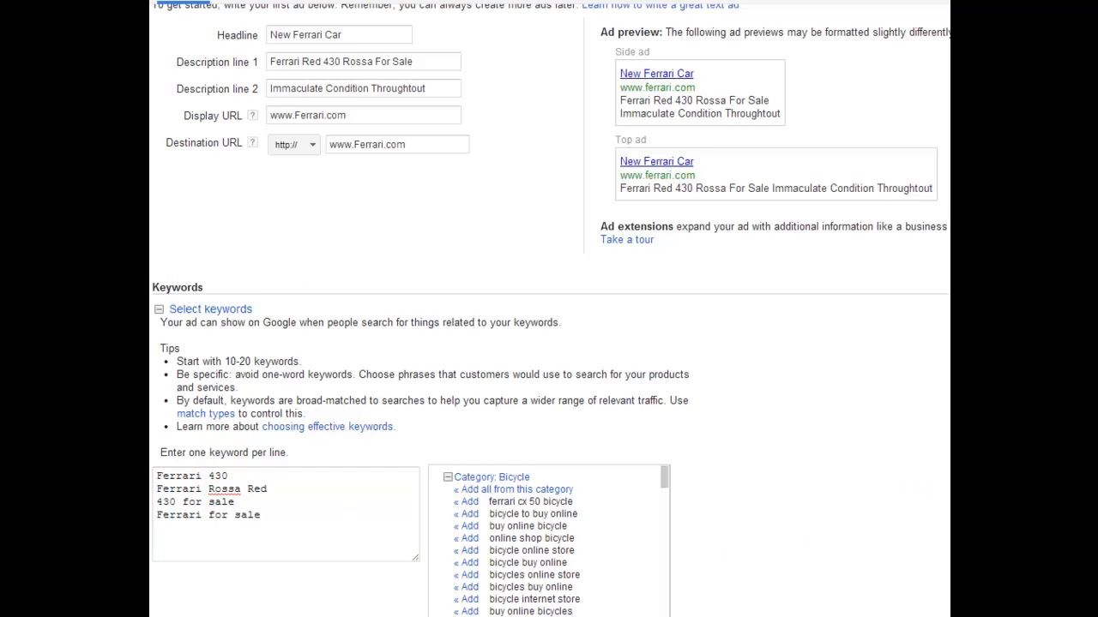
# Look through the suggested keyword categories and examine the suggestions in the Ferrari category.
pyautogui.scroll(-1, 907, 480)
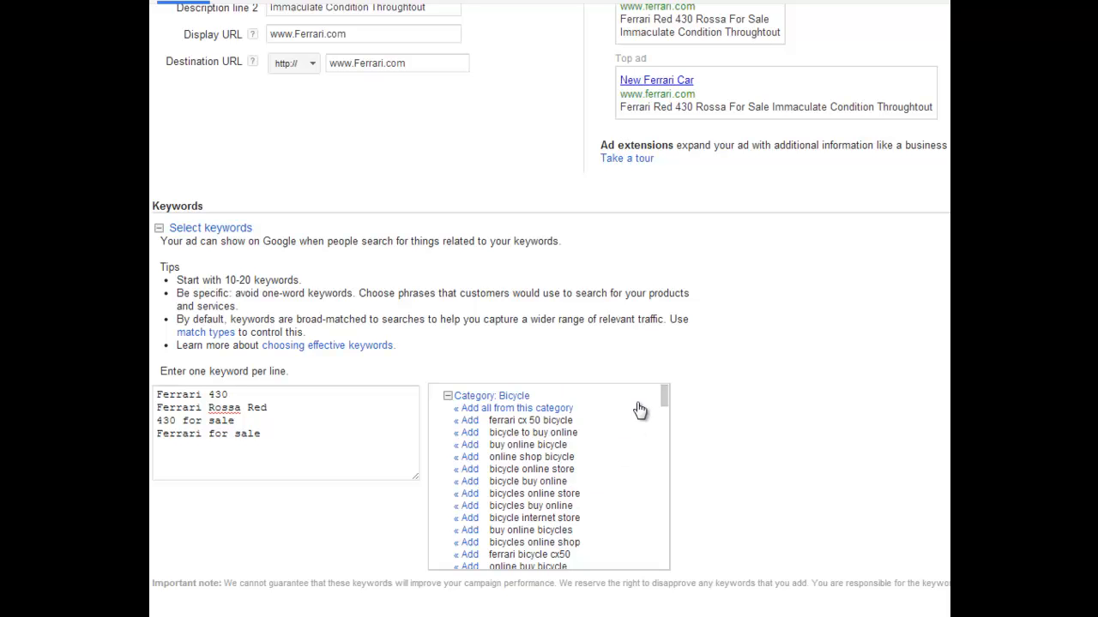
pyautogui.moveTo(666, 399); pyautogui.dragTo(652, 434)
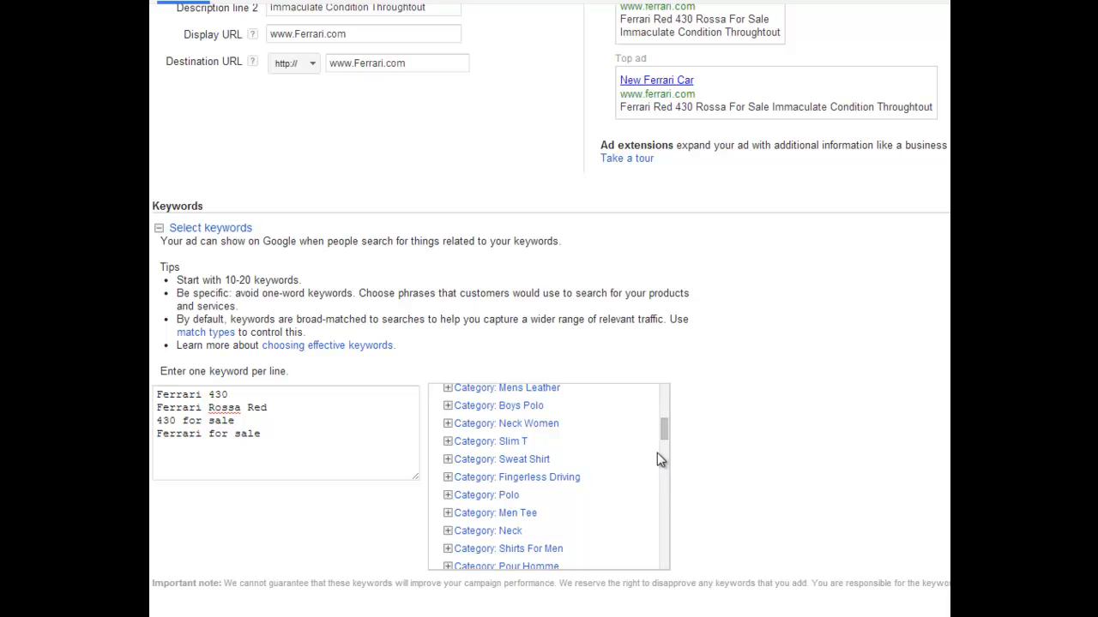
pyautogui.scroll(-2, 668, 442)
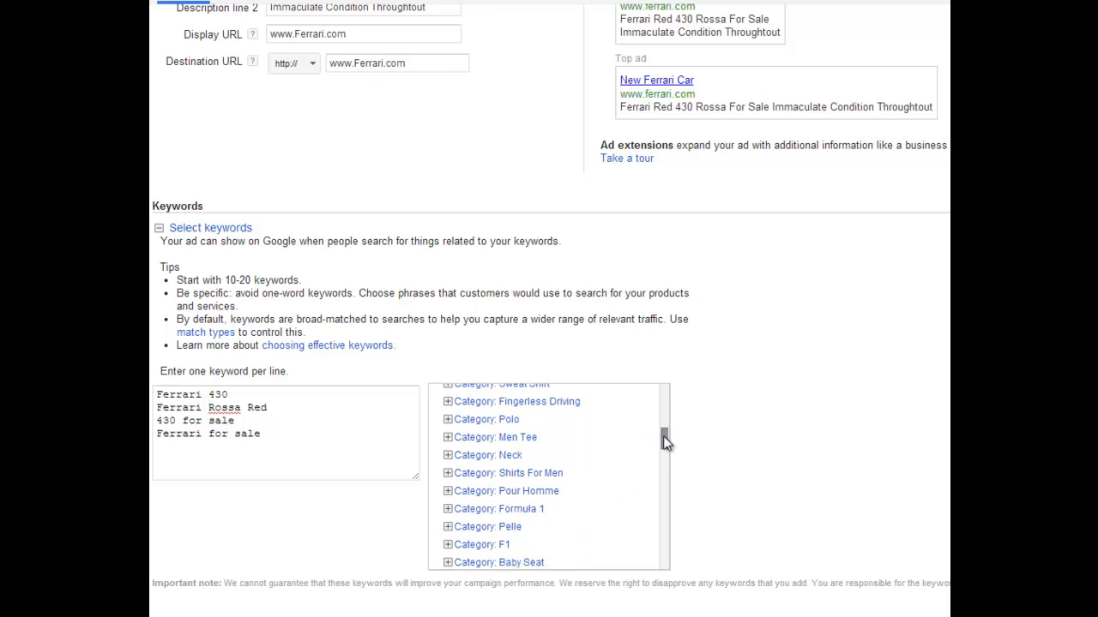
pyautogui.moveTo(662, 439); pyautogui.dragTo(632, 537)
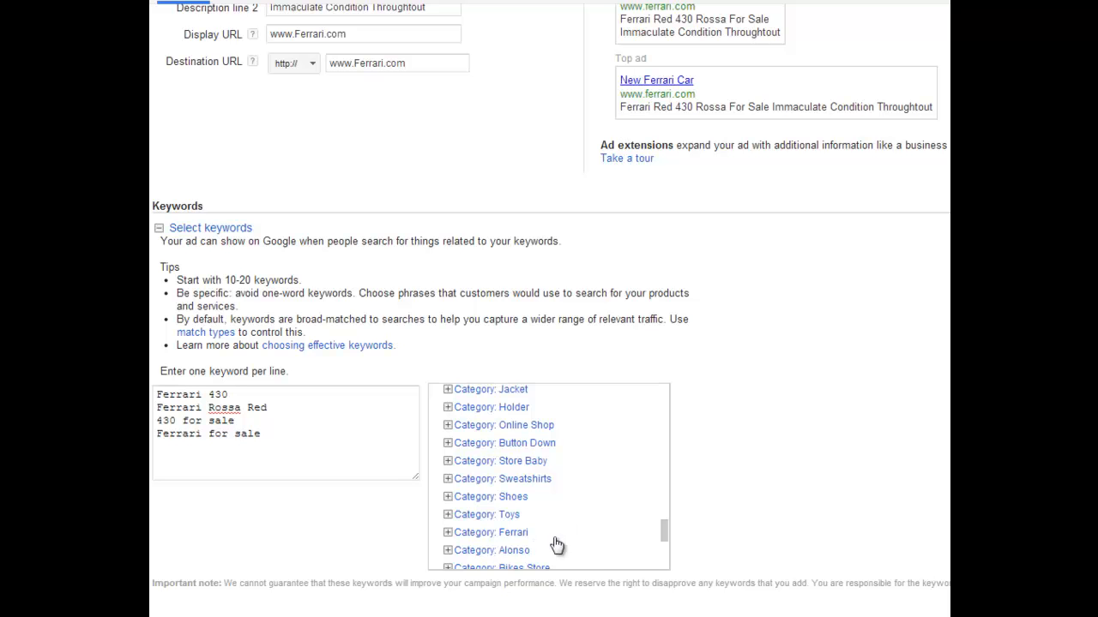
pyautogui.moveTo(666, 538)
pyautogui.mouseDown()
pyautogui.moveTo(654, 567)
pyautogui.moveTo(652, 549)
pyautogui.mouseUp()
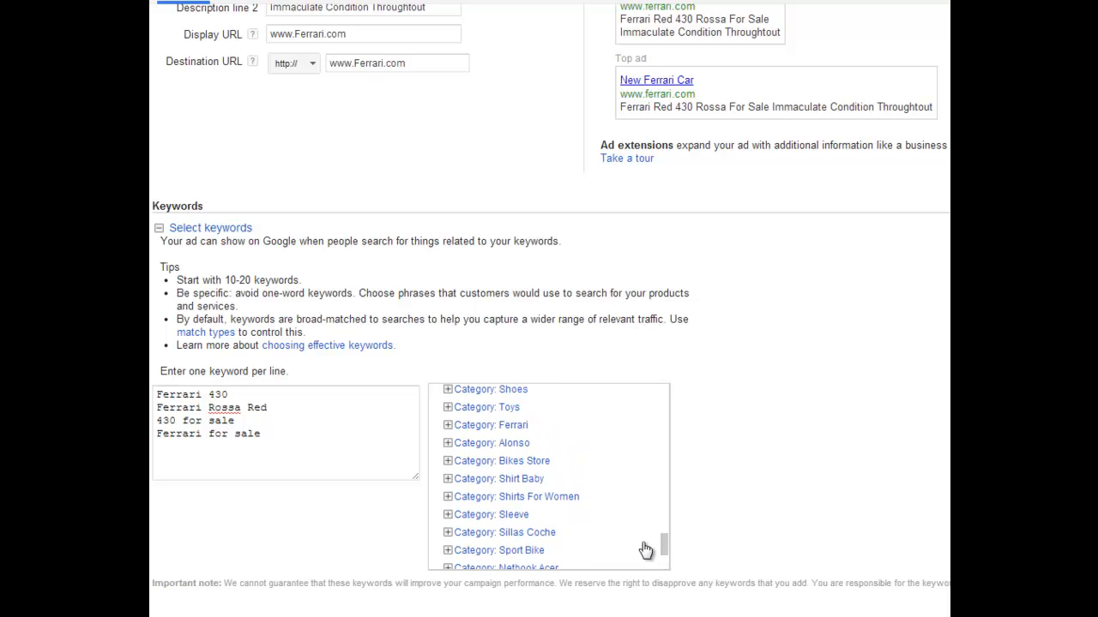
pyautogui.click(448, 426)
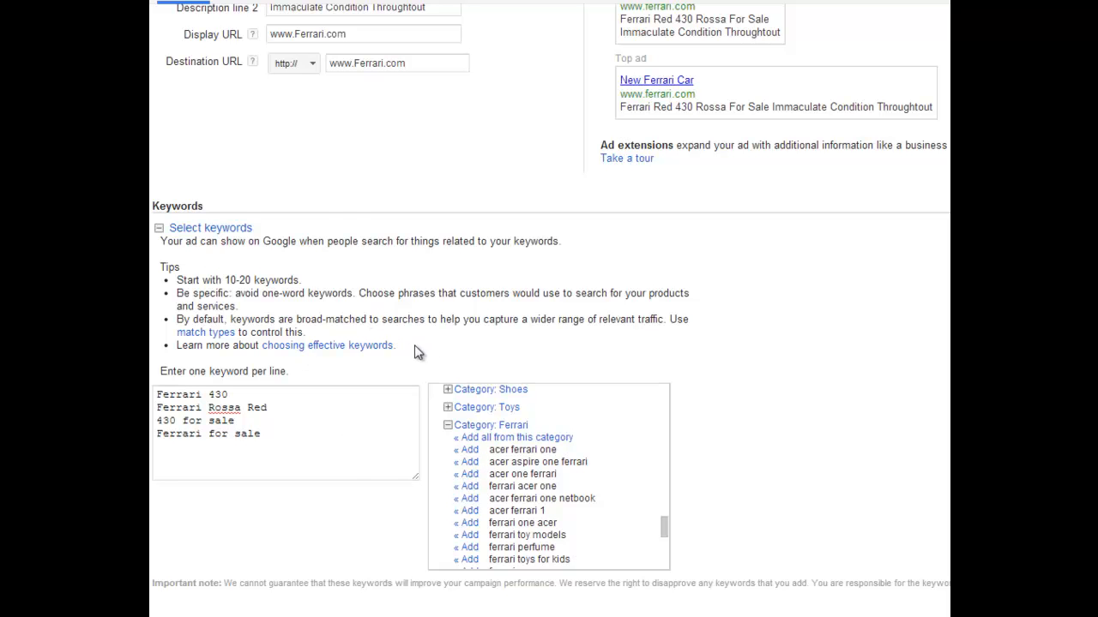
pyautogui.scroll(2, 414, 344)
pyautogui.scroll(1, 351, 171)
pyautogui.scroll(-3, 351, 184)
pyautogui.moveTo(668, 536); pyautogui.dragTo(578, 548)
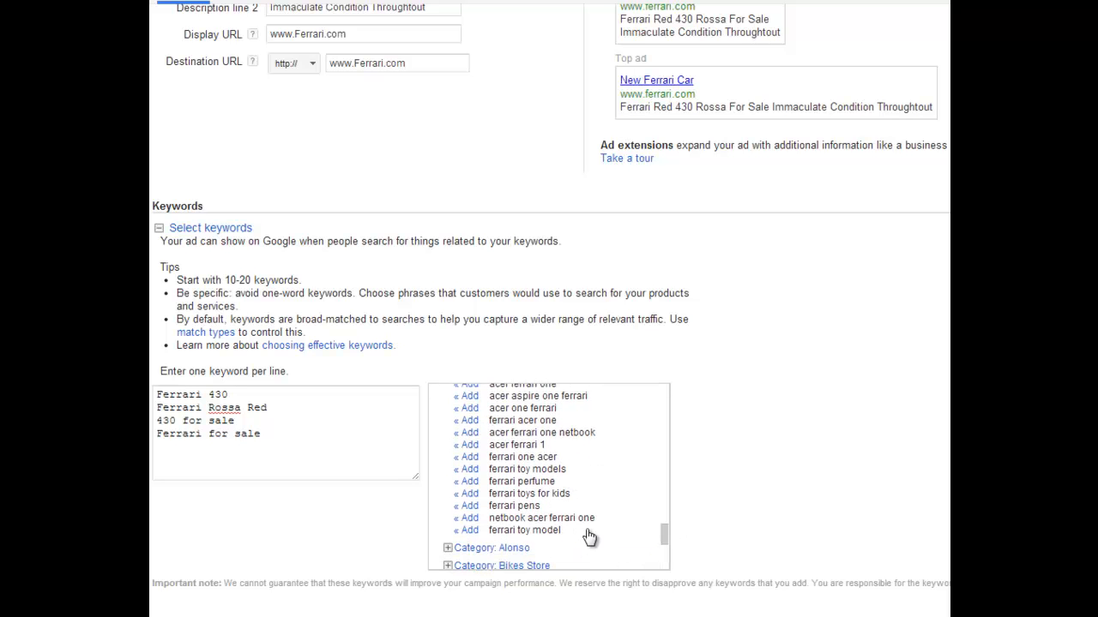
# Add the suggested keyword "acer ferrari 1" to the keyword list and remove it again.
pyautogui.click(470, 446)
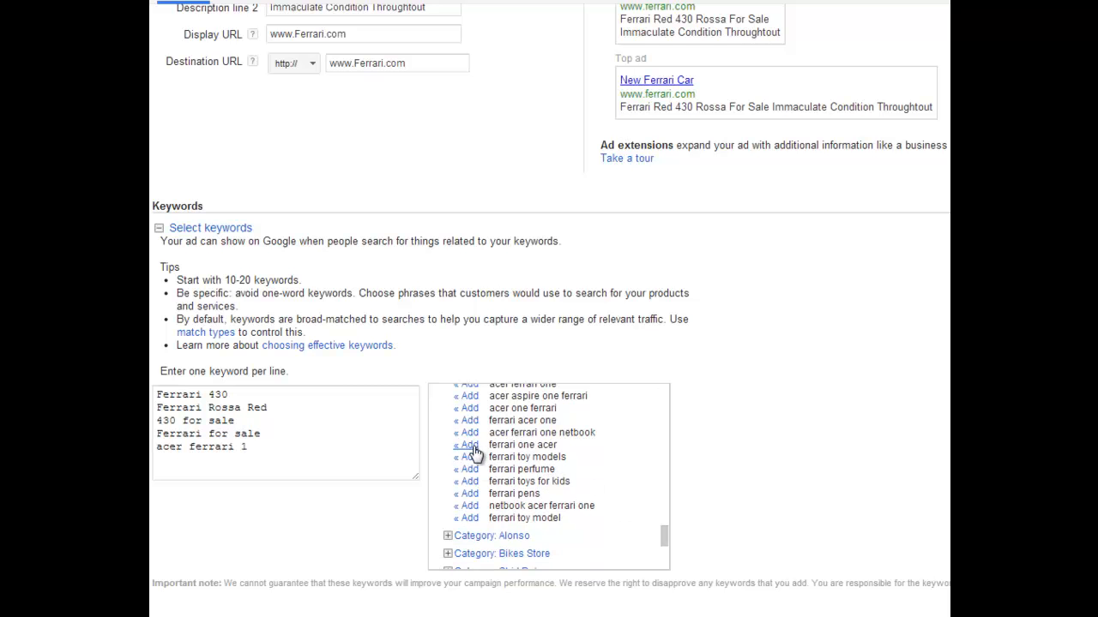
pyautogui.moveTo(259, 449); pyautogui.dragTo(154, 459)
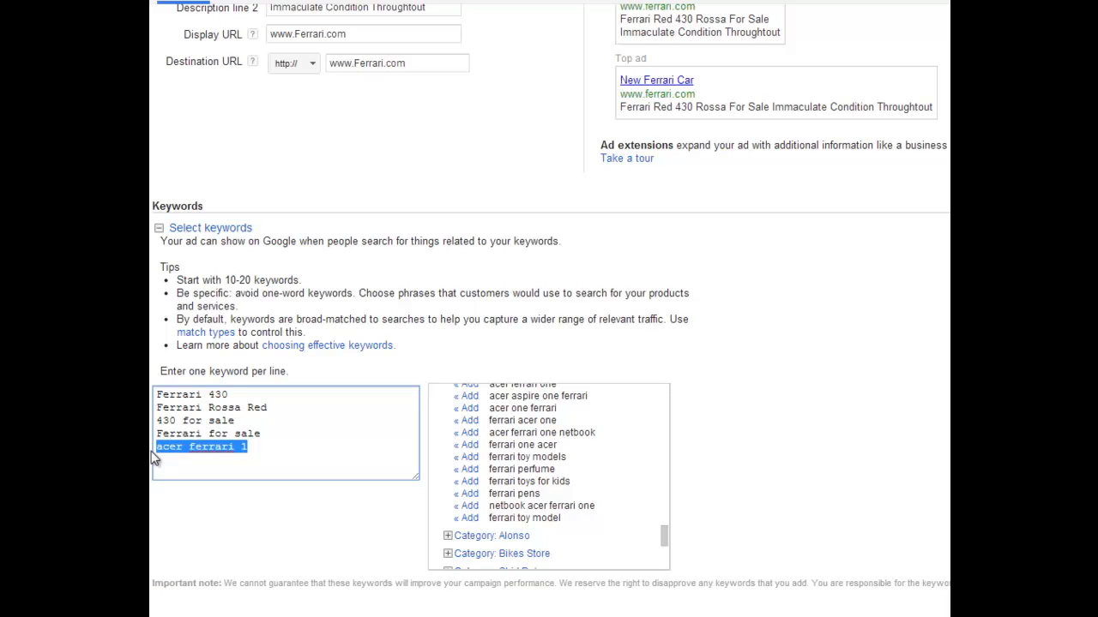
pyautogui.press('BackSpace')
pyautogui.click(947, 525)
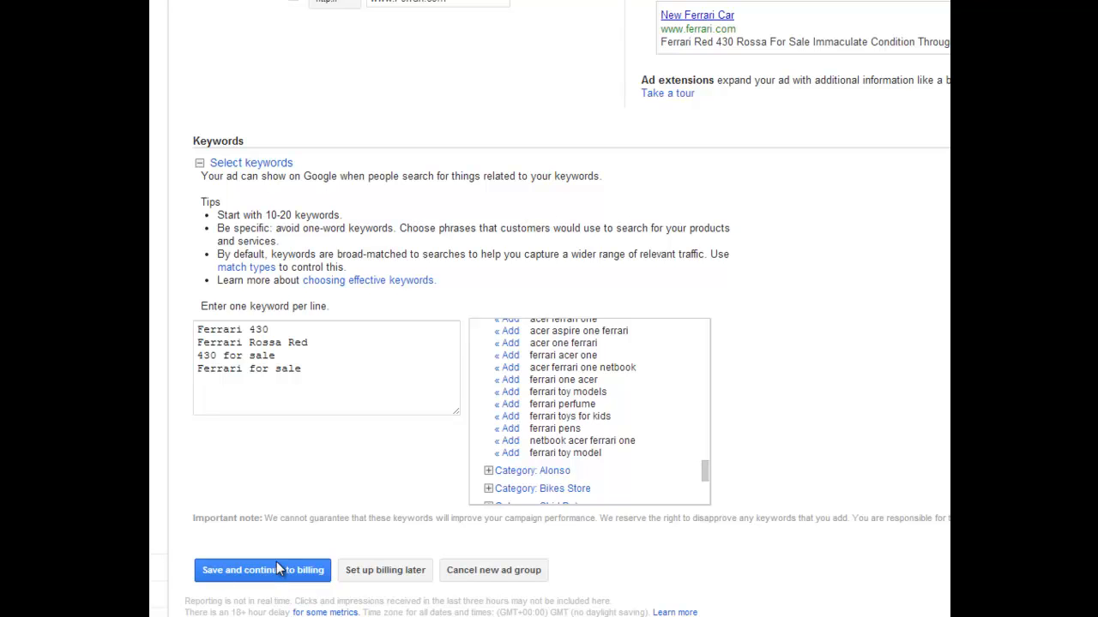
# Save the ad group with the billing setup postponed, and start a new text ad in it.
pyautogui.click(373, 581)
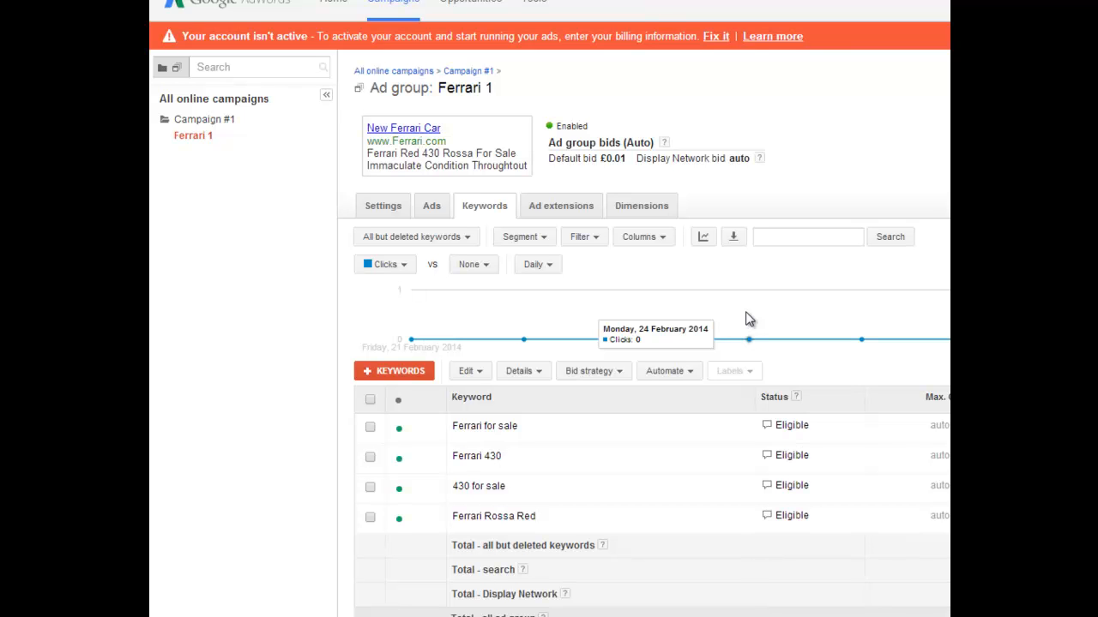
pyautogui.click(431, 209)
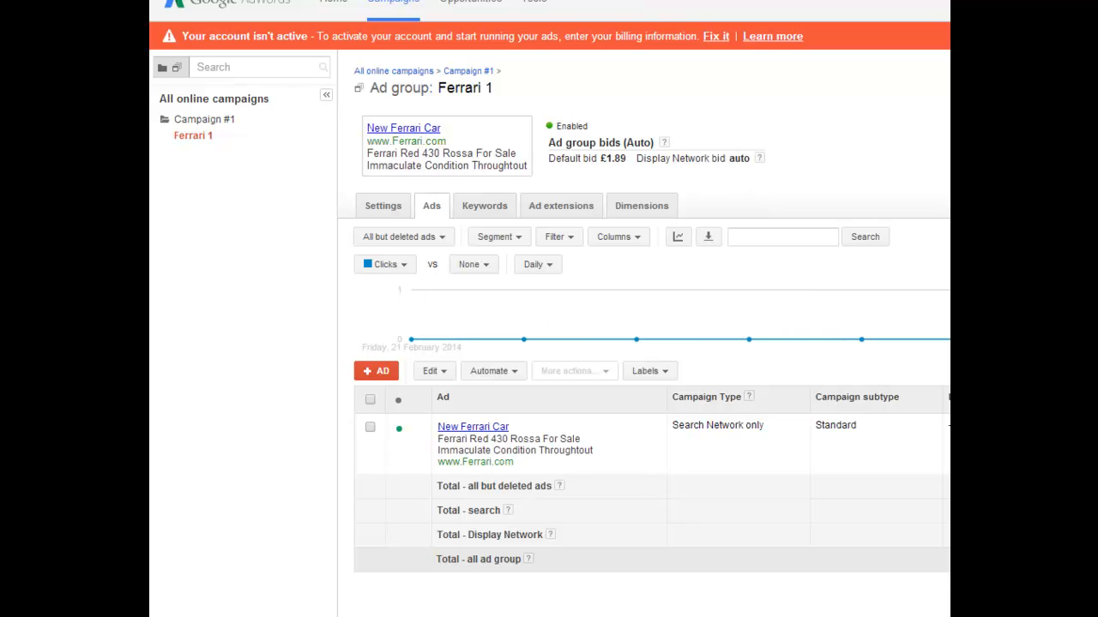
pyautogui.click(382, 373)
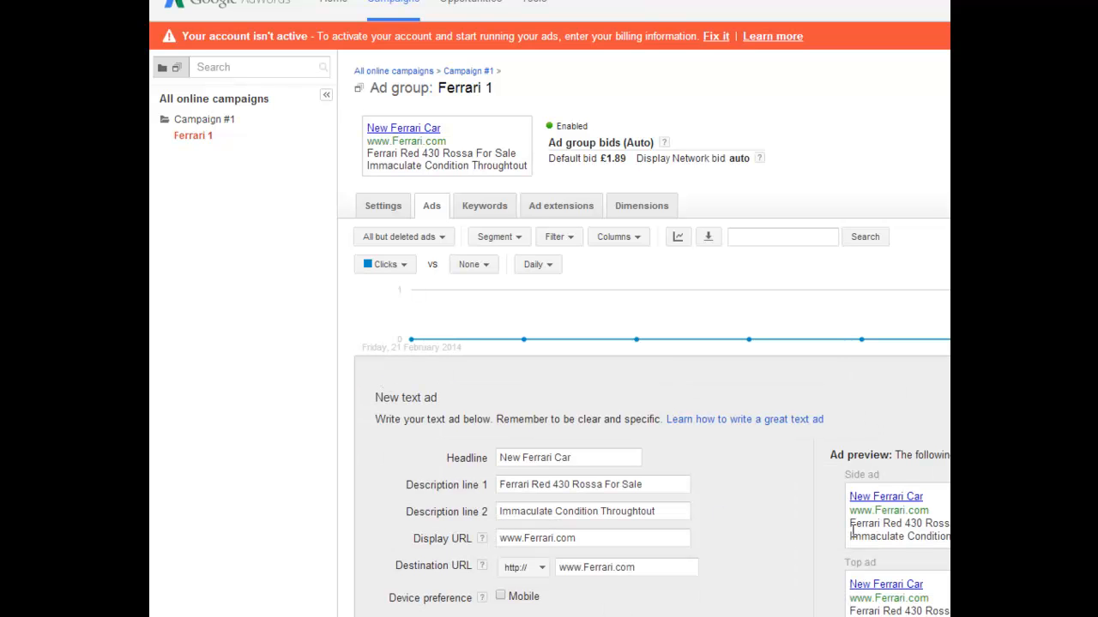
pyautogui.scroll(-2, 831, 473)
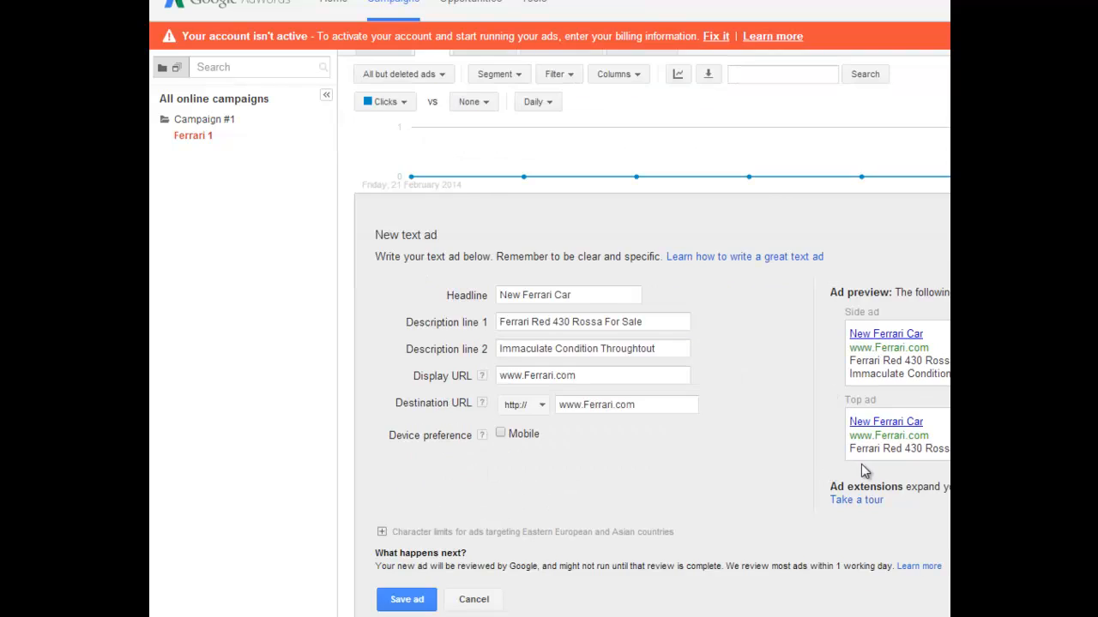
pyautogui.scroll(-1, 860, 463)
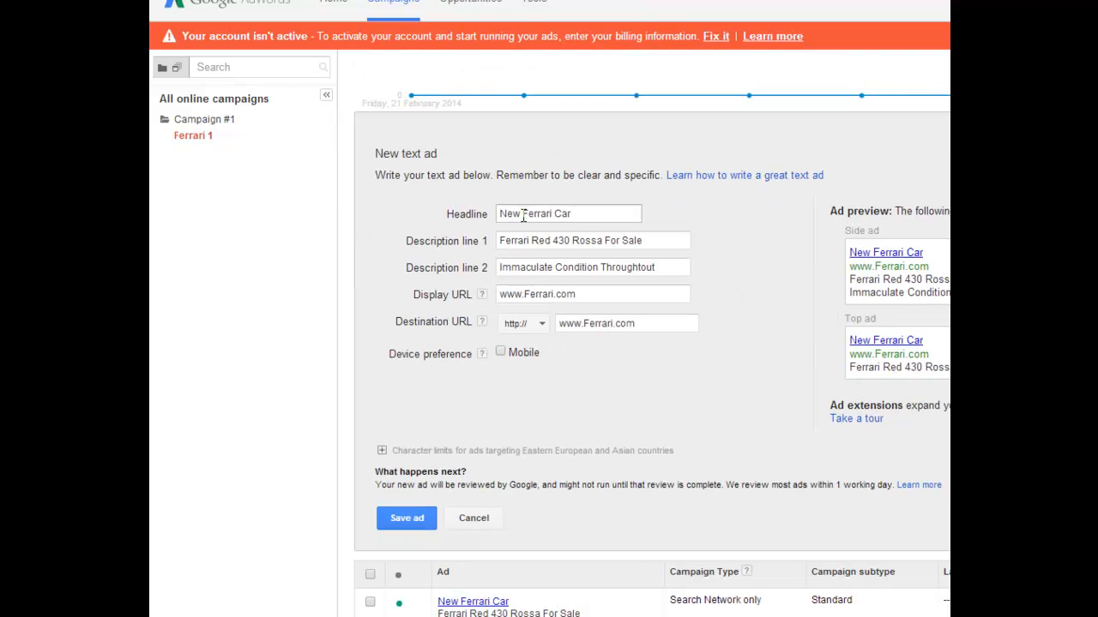
# Change the new text ad's headline to "Ferrari Car 430 Rossi".
pyautogui.moveTo(523, 216); pyautogui.dragTo(467, 216)
pyautogui.press('BackSpace')
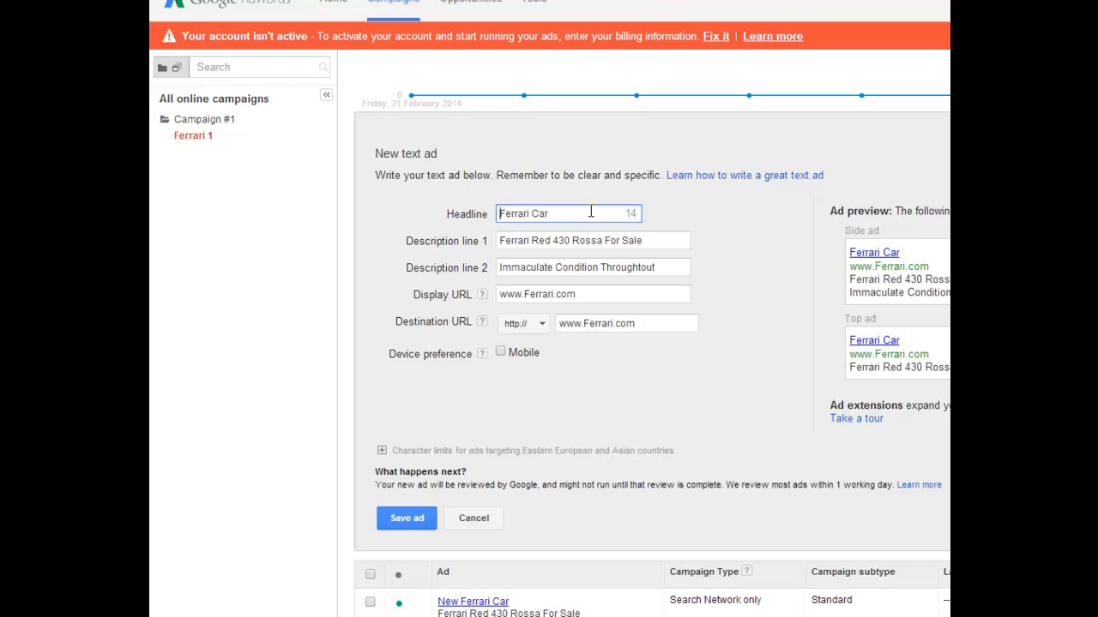
pyautogui.write('430 Rossi')
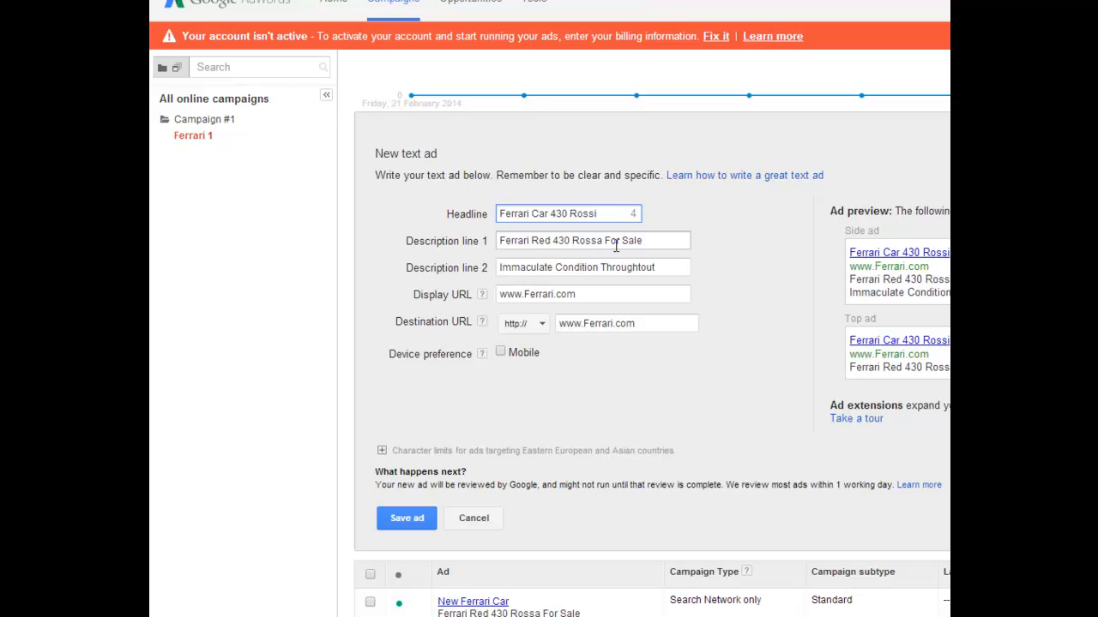
# Reword description line 1 of the new text ad to "For Sale Ferrari Red 430 Rossa".
pyautogui.moveTo(654, 240); pyautogui.dragTo(606, 241)
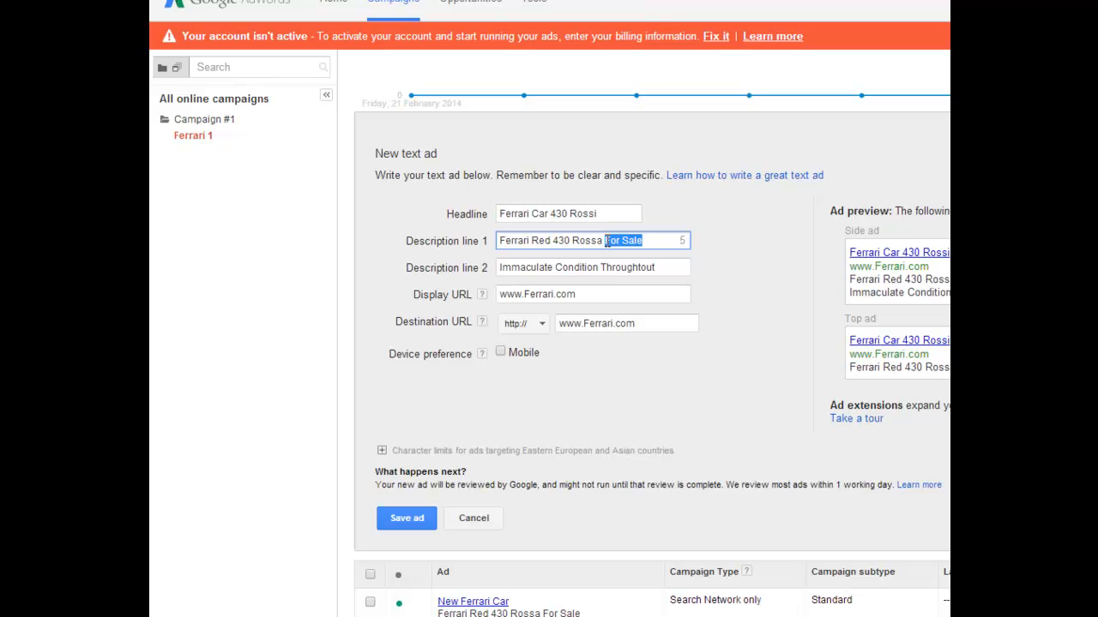
pyautogui.press('BackSpace')
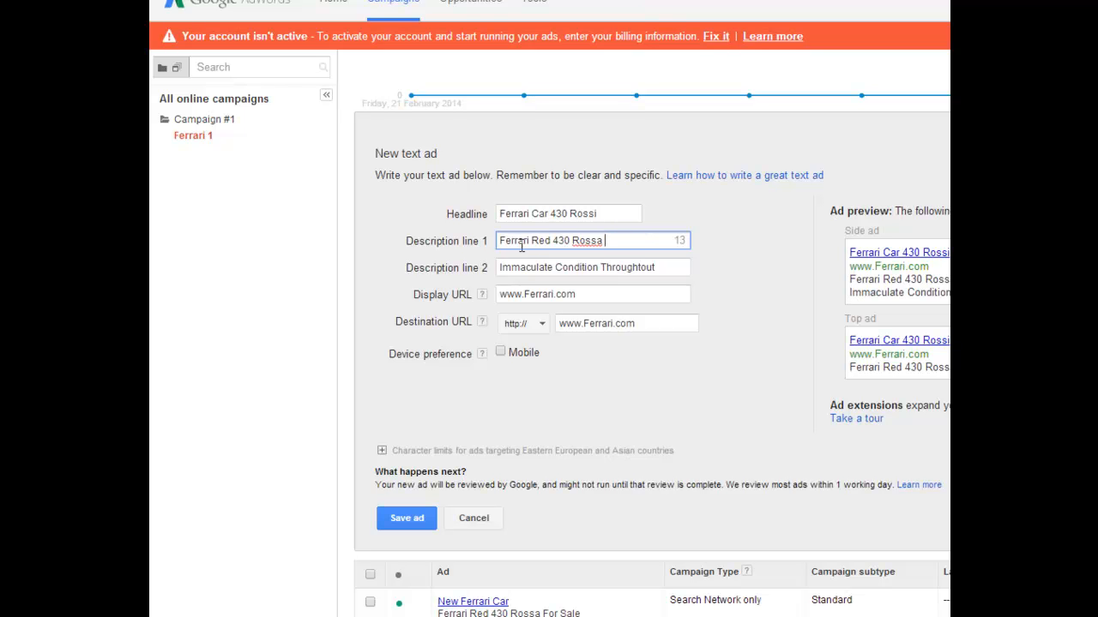
pyautogui.click(499, 241)
pyautogui.write('For Sale')
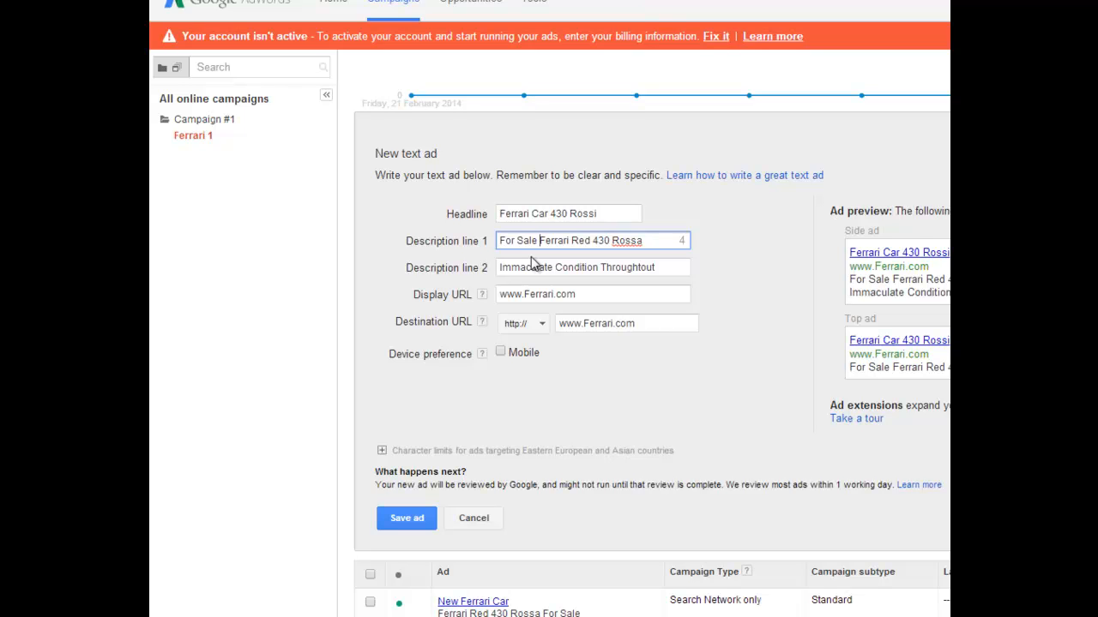
# Save the new "Ferrari Car 430 Rossi" text ad and check its review status in the ads list.
pyautogui.scroll(-2, 476, 369)
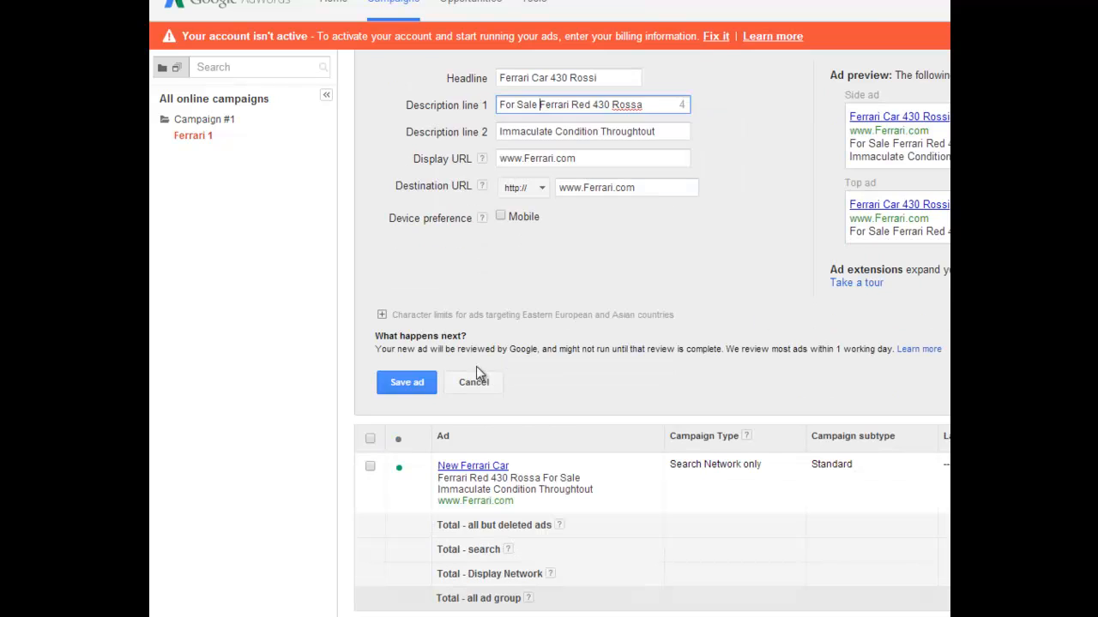
pyautogui.click(412, 386)
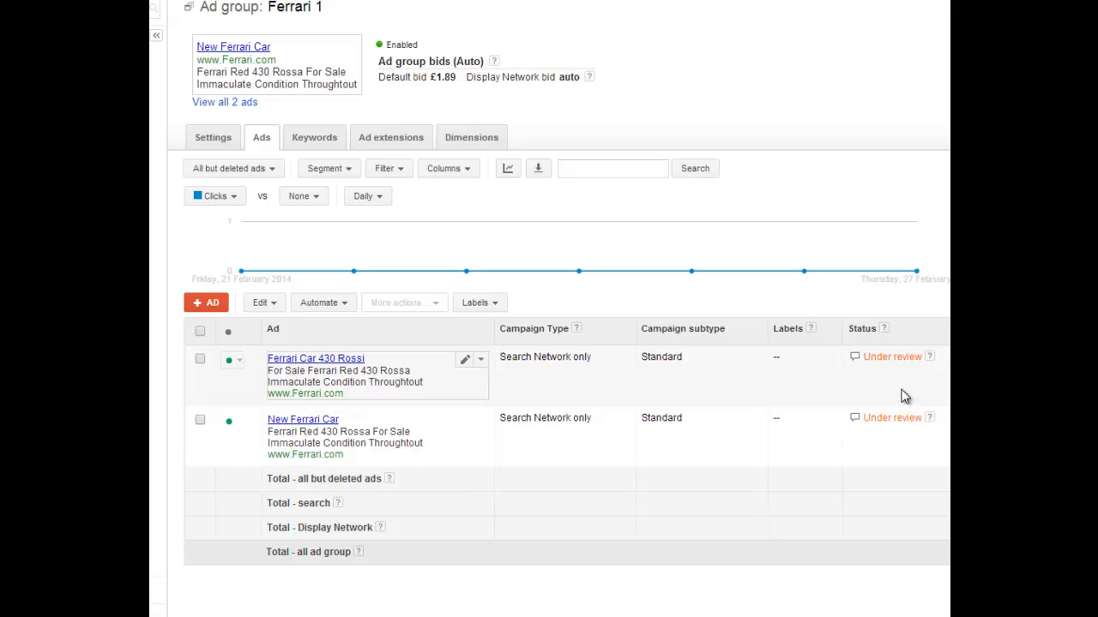
pyautogui.moveTo(933, 360)
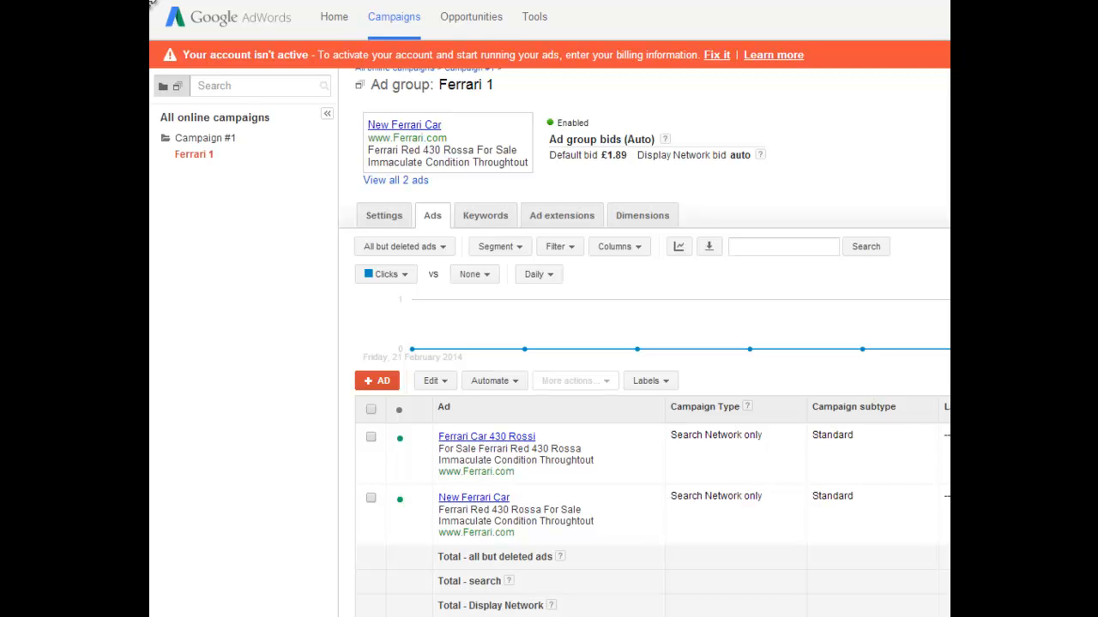
# View the account's Opportunities page and look over the available AdWords tools.
pyautogui.click(472, 17)
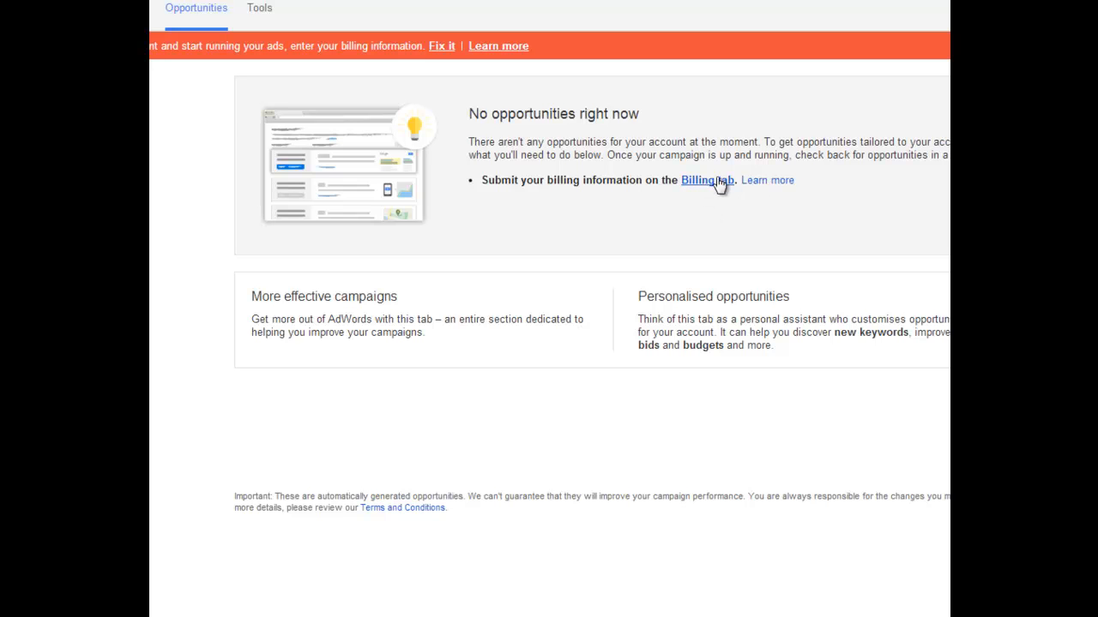
pyautogui.click(257, 10)
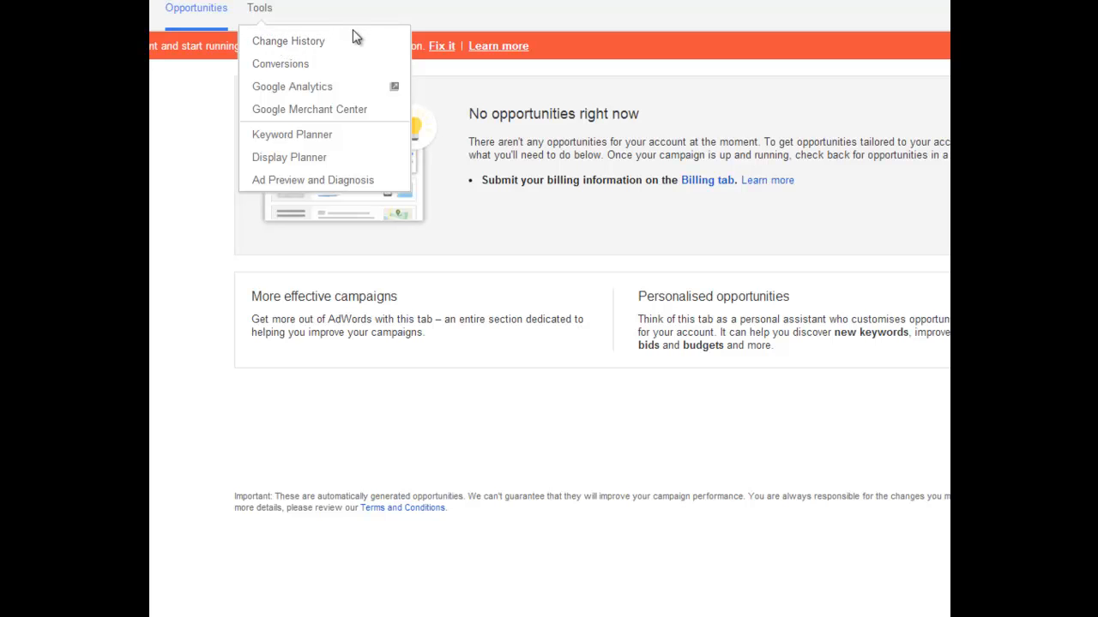
pyautogui.click(198, 32)
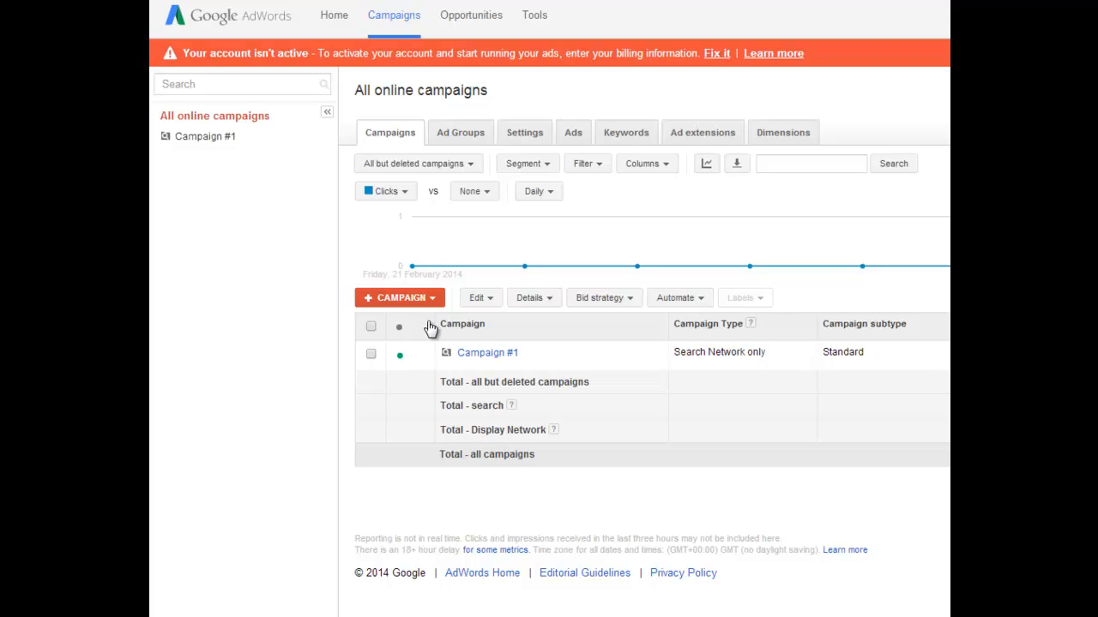
# Open the Ferrari 1 ad group in Campaign #1 and review its keywords and text ads.
pyautogui.click(486, 354)
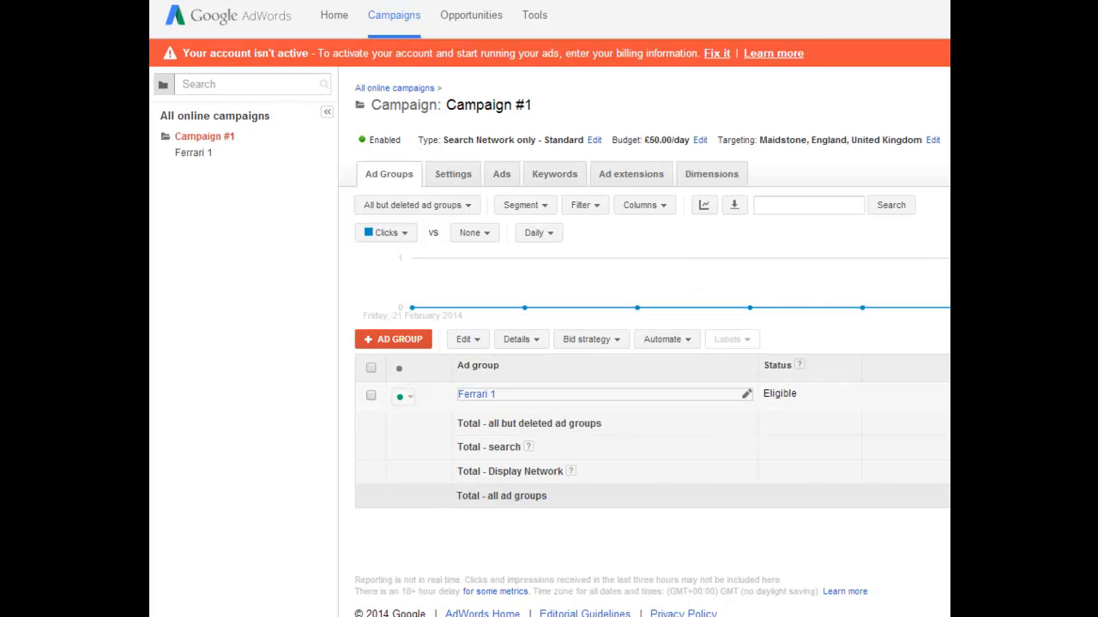
pyautogui.click(471, 397)
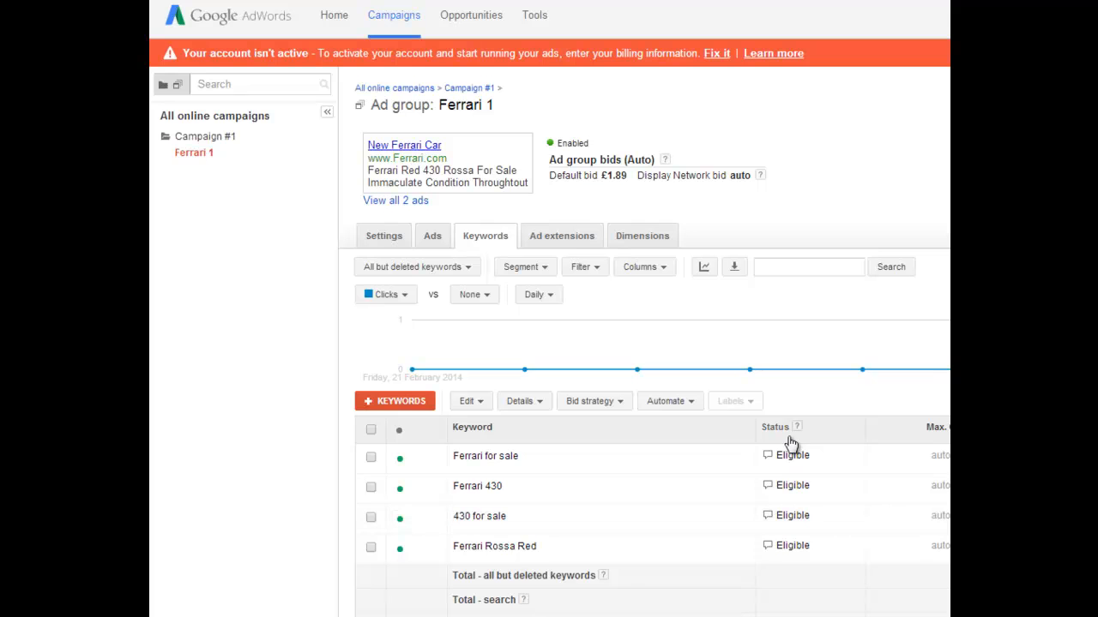
pyautogui.click(428, 237)
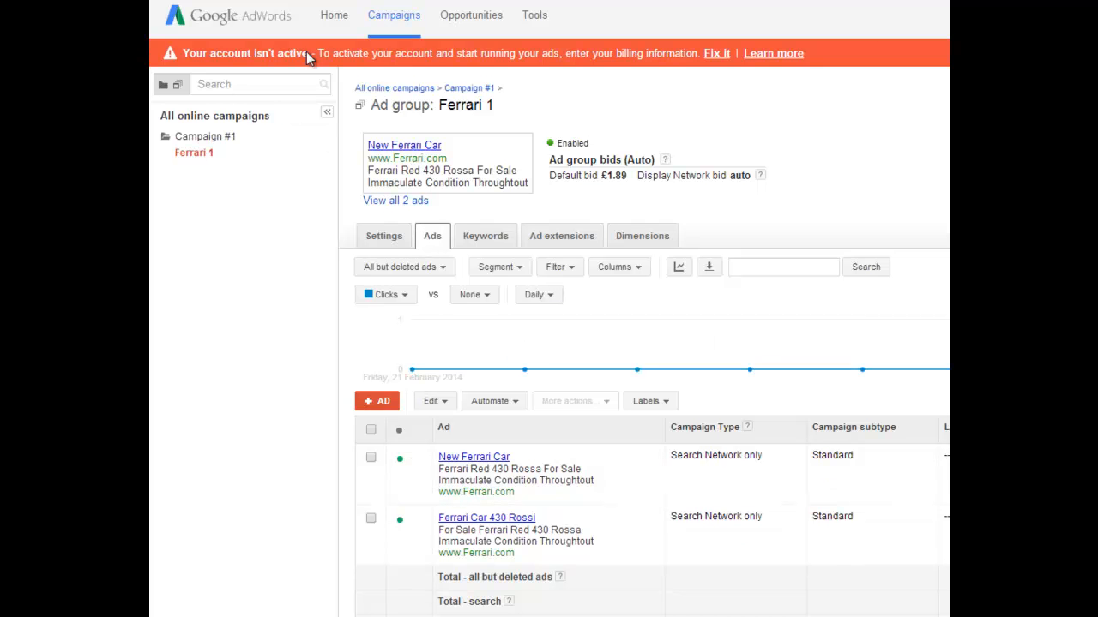
pyautogui.click(486, 236)
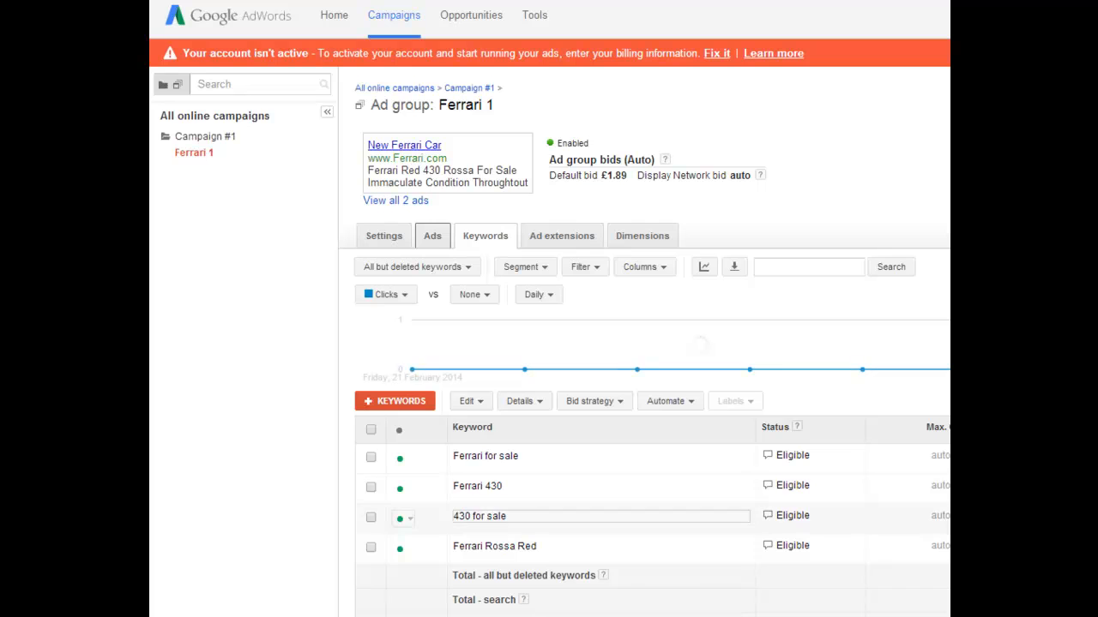